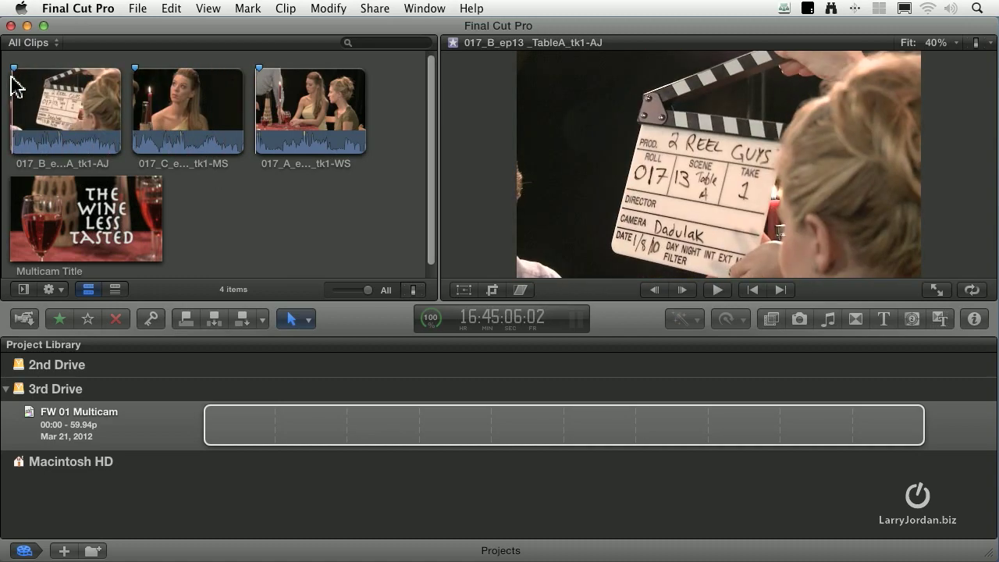
# Play the 017_B angle, then step frame by frame to the clapper close at 16:45:10:38
pyautogui.press('space')
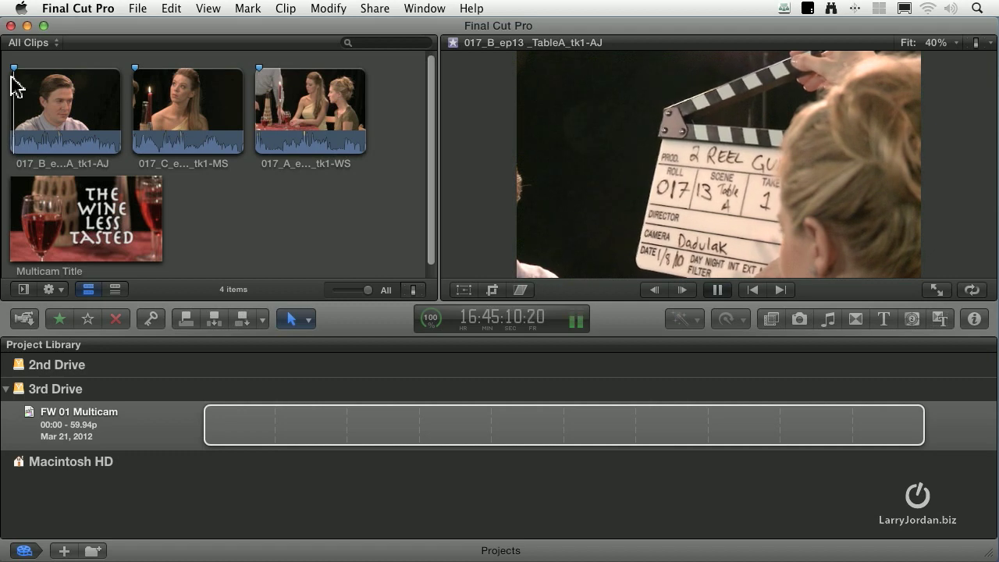
pyautogui.press('Left')
pyautogui.press('Left')
pyautogui.press('Left')
pyautogui.press('Left')
pyautogui.press('Left')
pyautogui.press('Left')
pyautogui.press('Left')
pyautogui.press('Left')
pyautogui.press('Left')
pyautogui.press('Left')
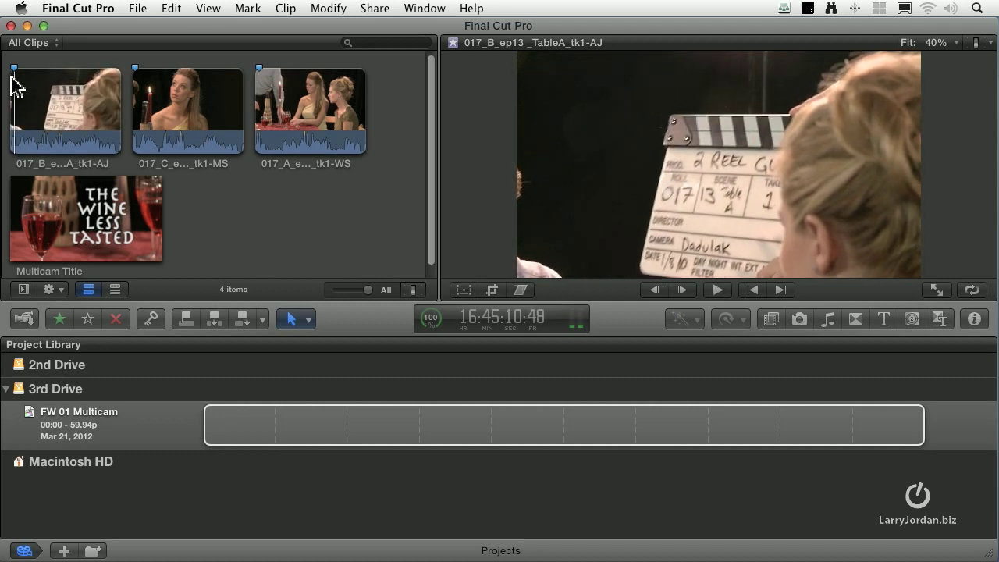
pyautogui.press('Left')
pyautogui.press('Left')
pyautogui.press('Left')
pyautogui.press('Left')
pyautogui.press('Left')
pyautogui.press('Left')
pyautogui.press('Left')
pyautogui.press('Left')
pyautogui.press('Left')
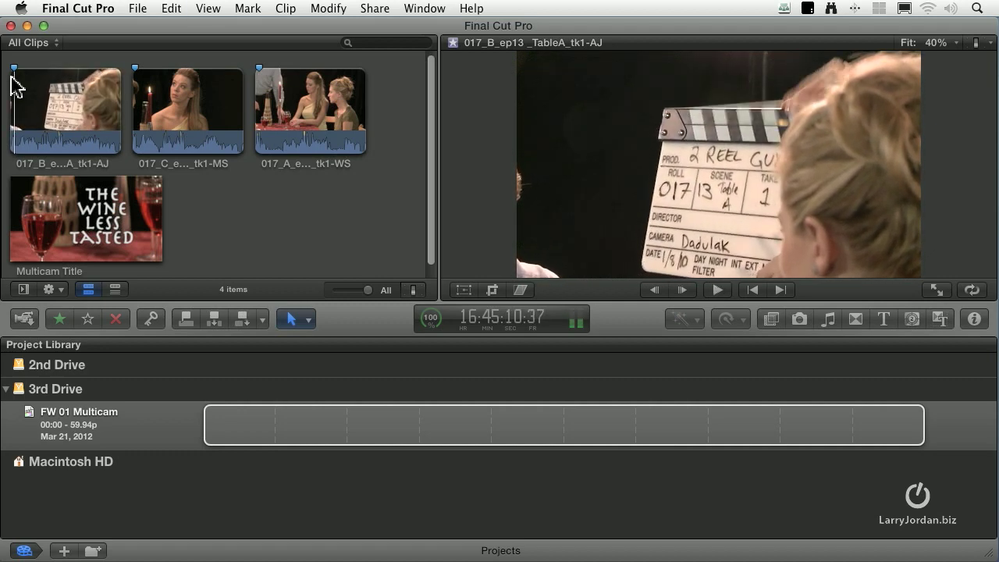
pyautogui.press('Right')
pyautogui.press('Right')
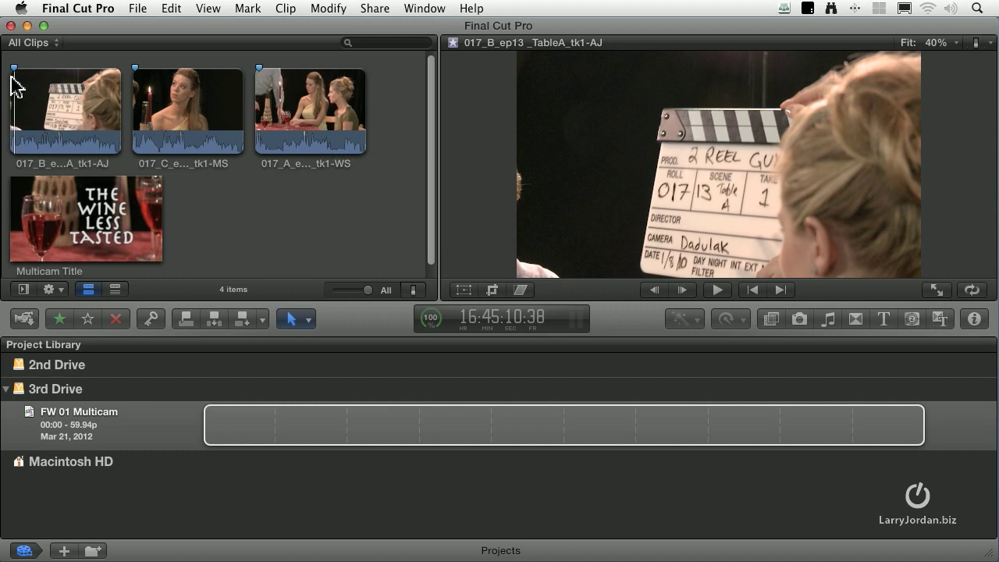
# Marquee-select the 017_B and 017_C angle clips in the event browser, excluding 017_A
pyautogui.moveTo(48, 59)
pyautogui.mouseDown()
pyautogui.moveTo(182, 62)
pyautogui.moveTo(181, 85)
pyautogui.mouseUp()
pyautogui.click(180, 100)
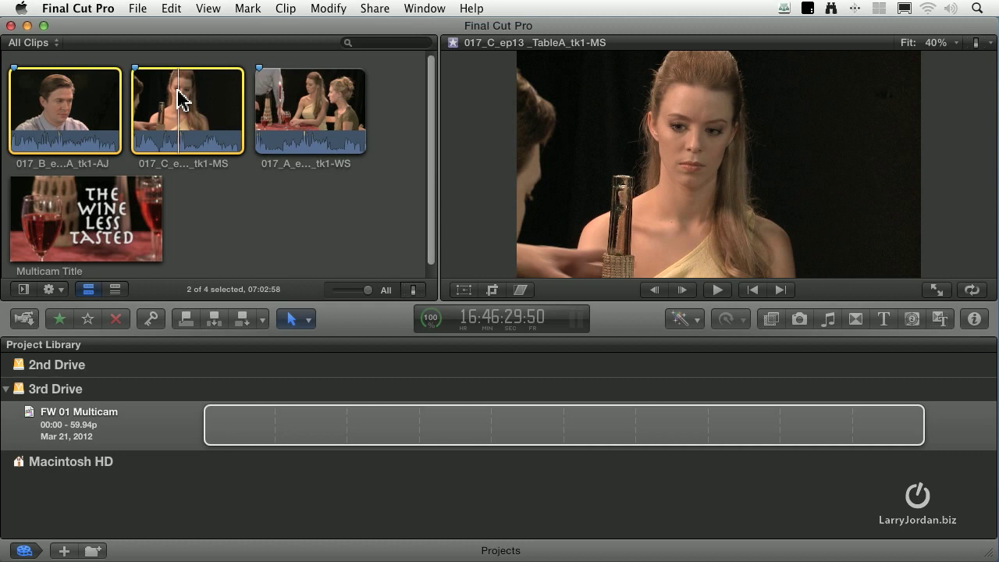
# Start a new multicam clip from the selected angles using automatic settings
pyautogui.click(140, 9)
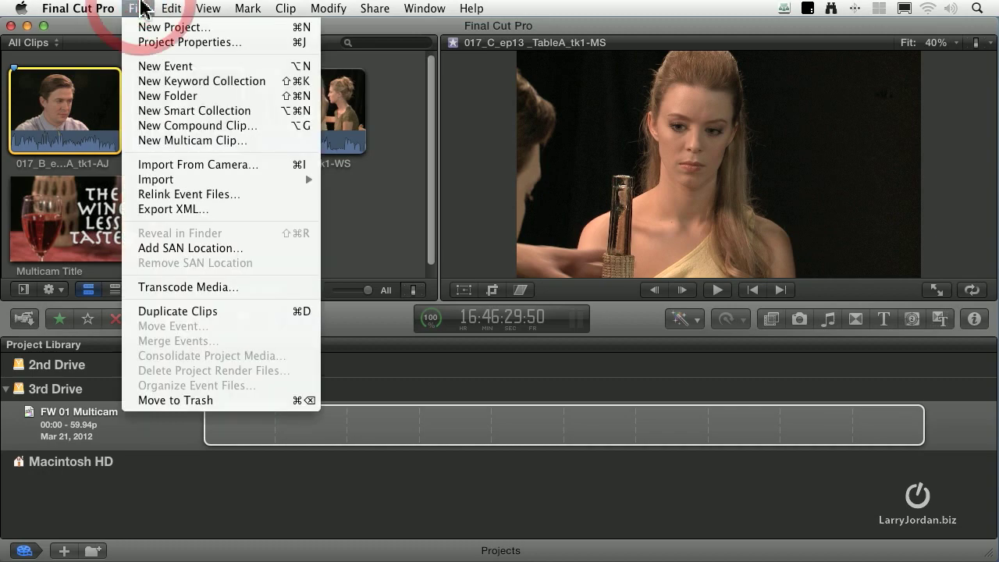
pyautogui.click(243, 142)
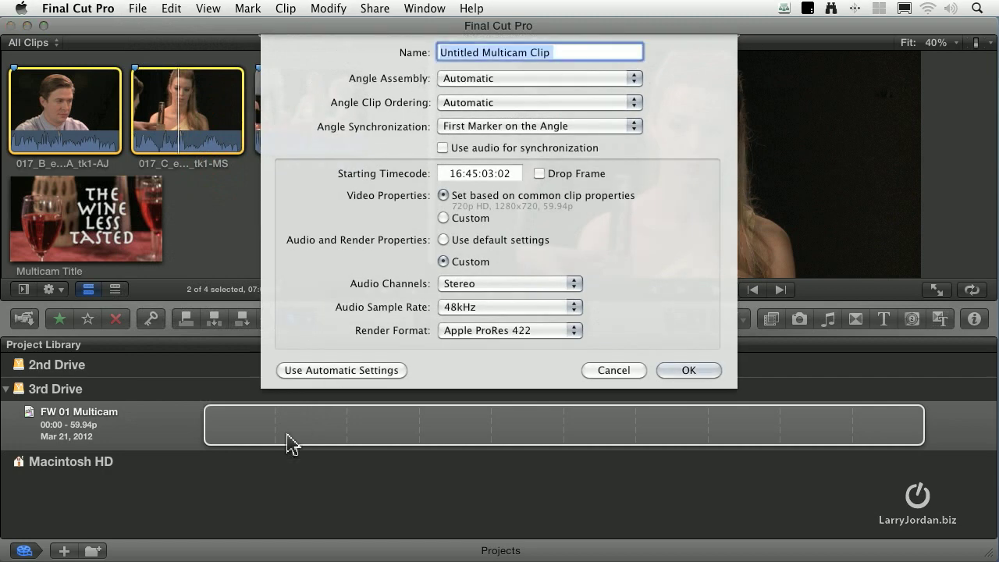
pyautogui.click(314, 371)
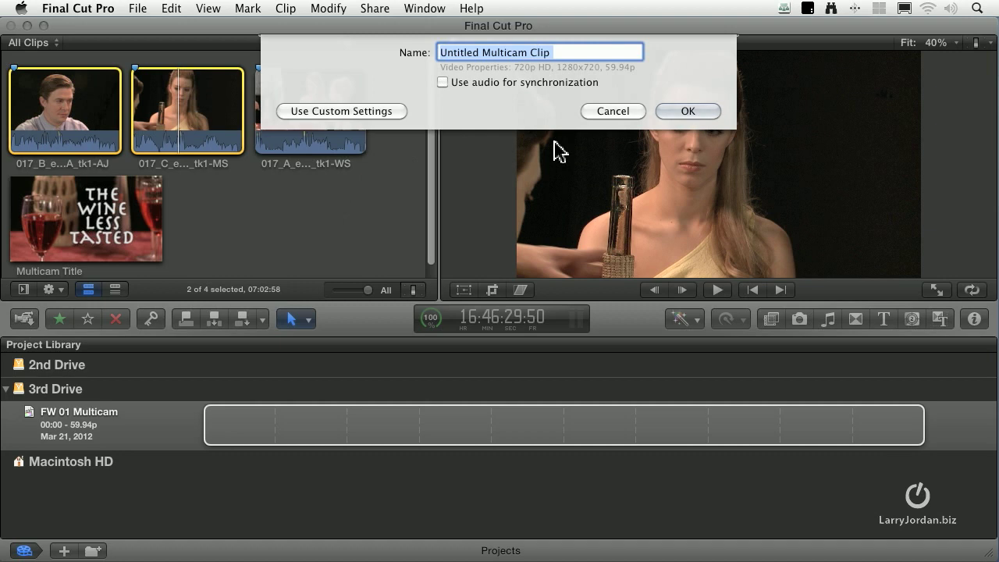
# Rename the clip from Untitled to 'My Multicam Clip' and enable audio synchronization
pyautogui.click(479, 54)
pyautogui.press('BackSpace')
pyautogui.press('BackSpace')
pyautogui.press('BackSpace')
pyautogui.press('BackSpace')
pyautogui.press('BackSpace')
pyautogui.press('BackSpace')
pyautogui.press('BackSpace')
pyautogui.press('BackSpace')
pyautogui.press('BackSpace')
pyautogui.write('My')
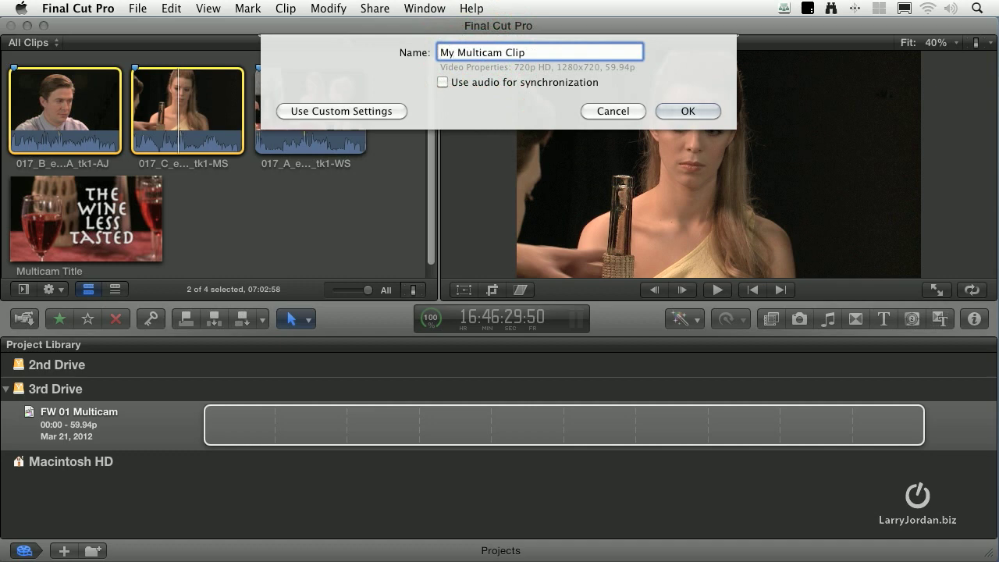
pyautogui.click(442, 82)
# Turn audio synchronization back off and switch the dialog to Use Custom Settings
pyautogui.click(443, 83)
pyautogui.click(373, 114)
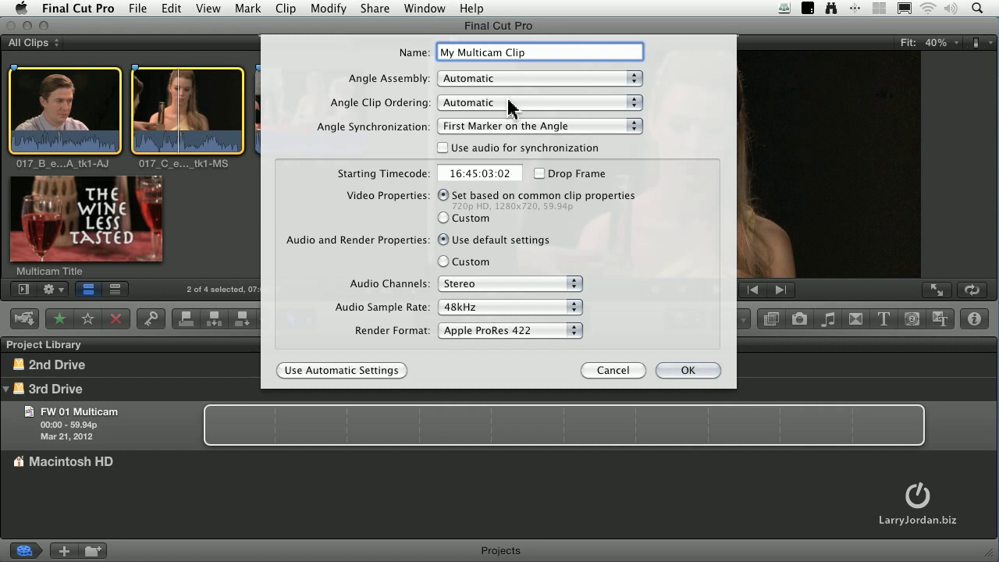
# Set Angle Synchronization to Automatic, then reopen the synchronization methods list
pyautogui.moveTo(521, 127); pyautogui.dragTo(538, 78)
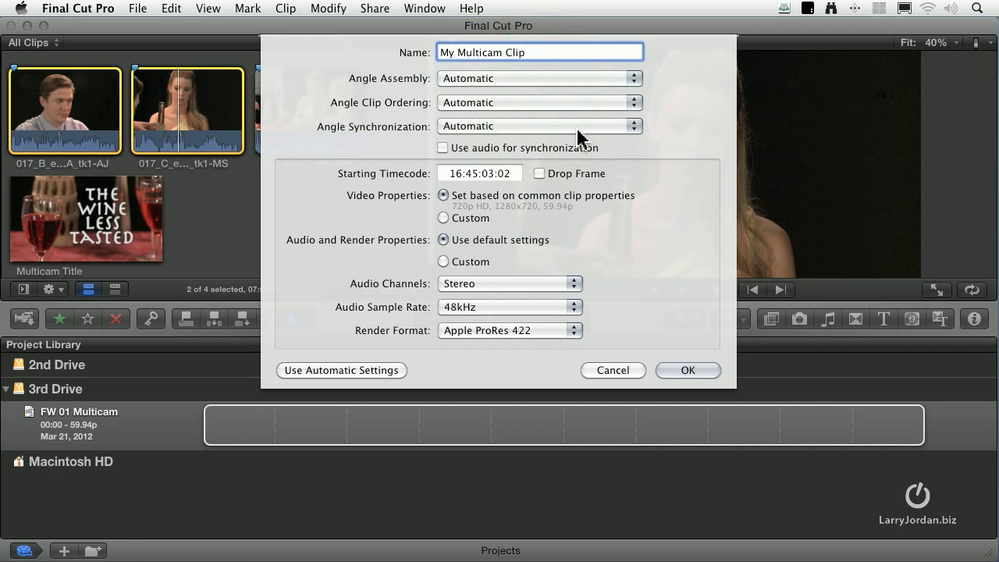
pyautogui.click(442, 148)
pyautogui.click(443, 148)
pyautogui.click(554, 127)
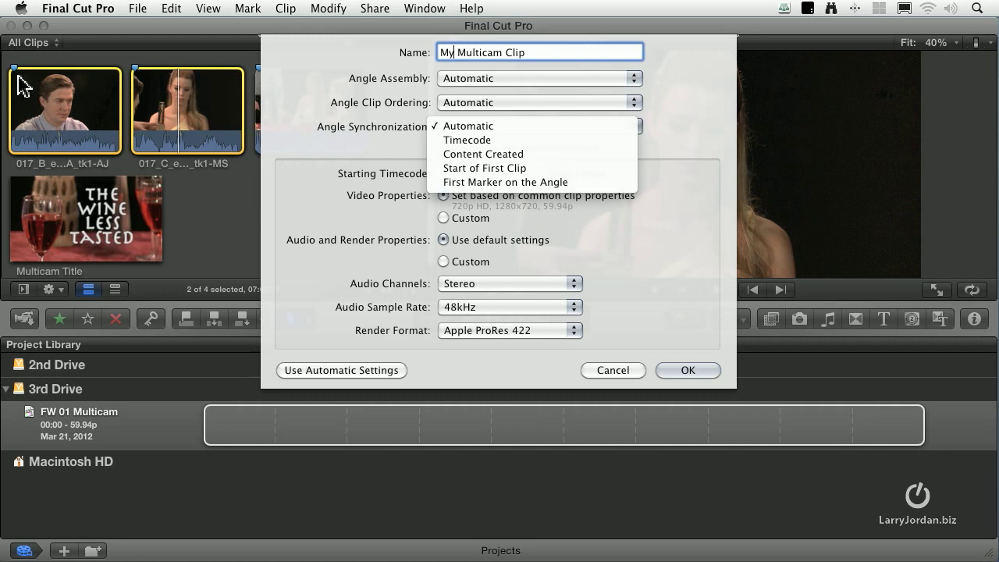
# Sync angles by First Marker on the Angle, leaving audio synchronization unchecked
pyautogui.click(576, 190)
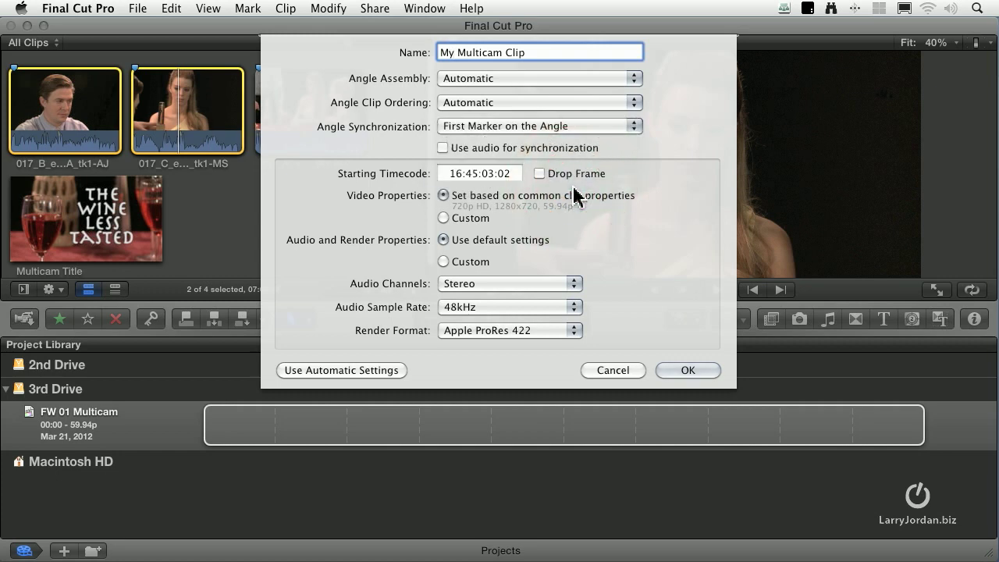
pyautogui.click(443, 148)
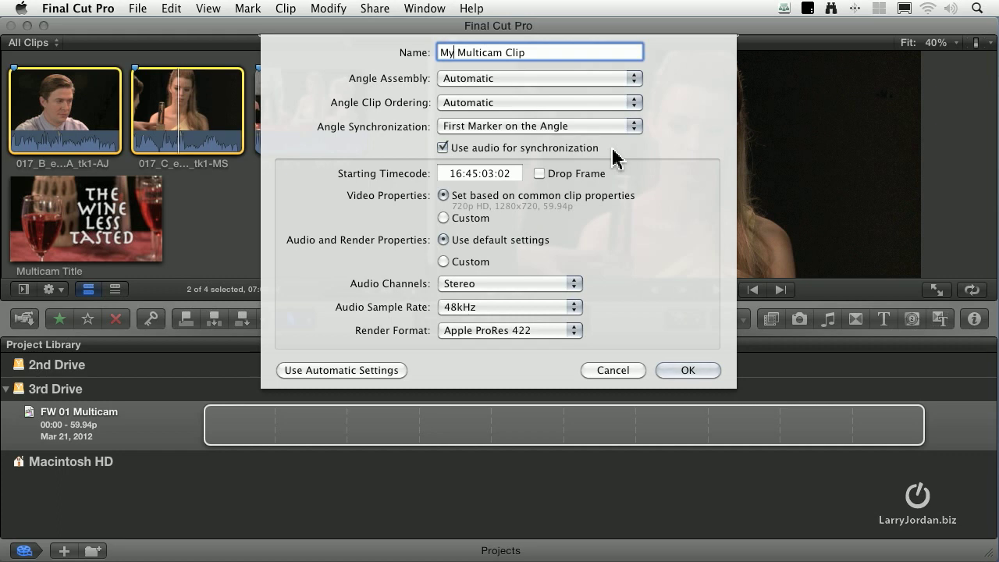
pyautogui.click(581, 151)
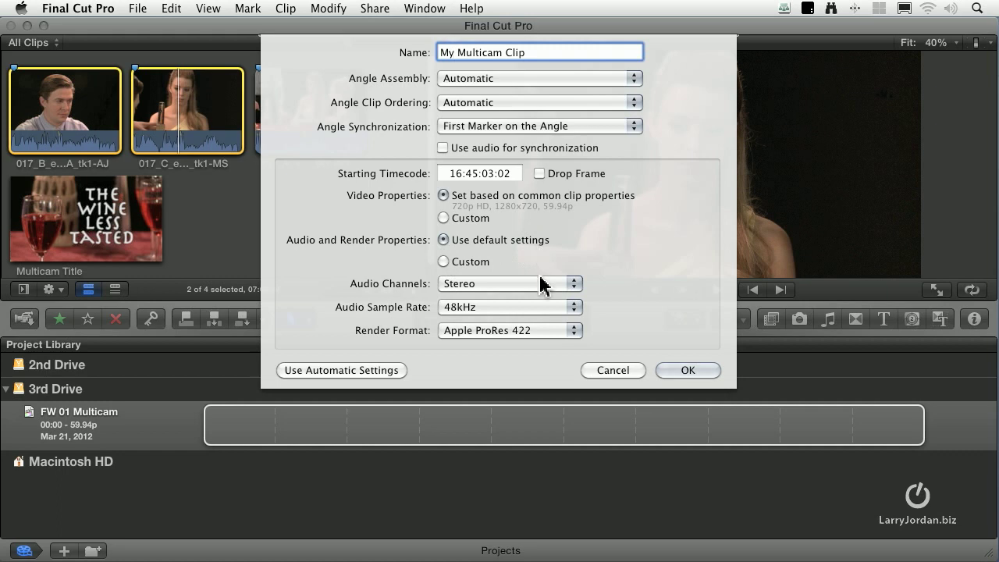
# Choose Custom audio and render properties, keeping Audio Channels at Stereo
pyautogui.click(469, 263)
pyautogui.click(539, 284)
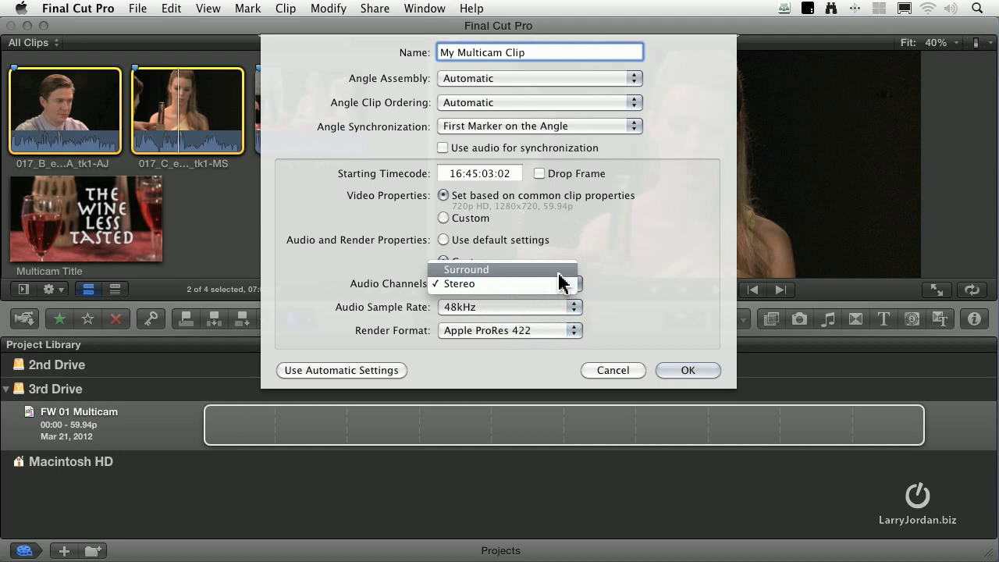
pyautogui.click(558, 285)
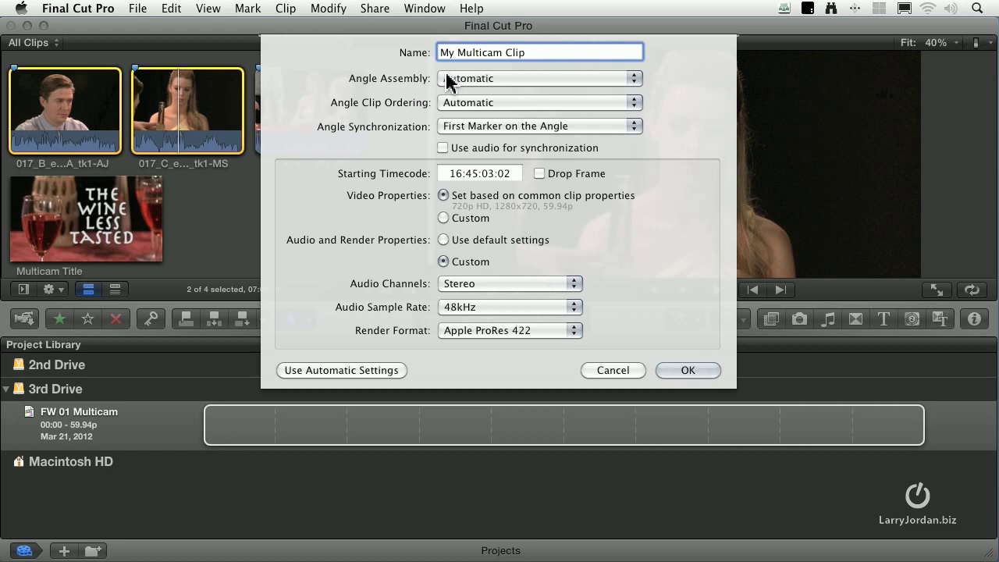
pyautogui.click(620, 129)
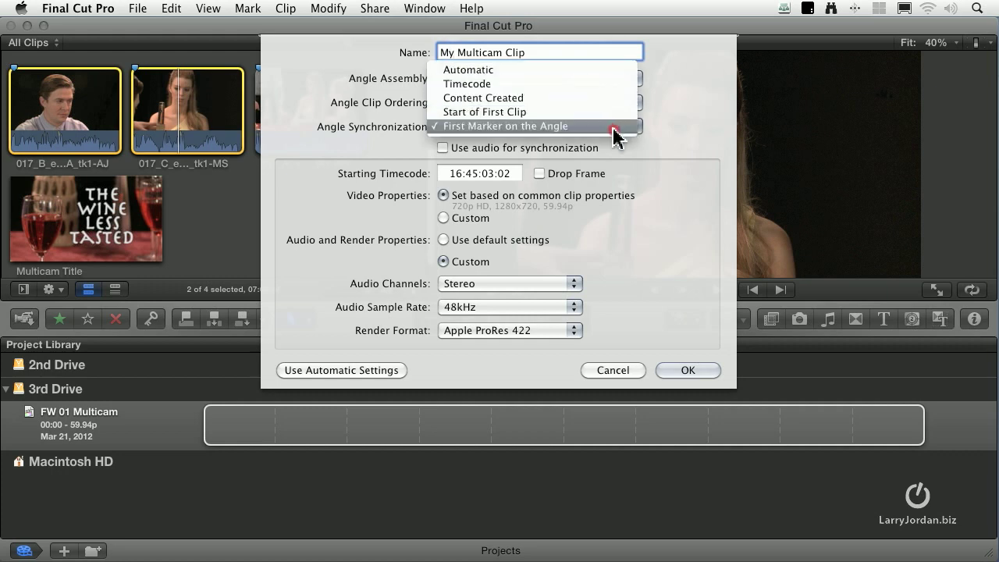
pyautogui.click(734, 146)
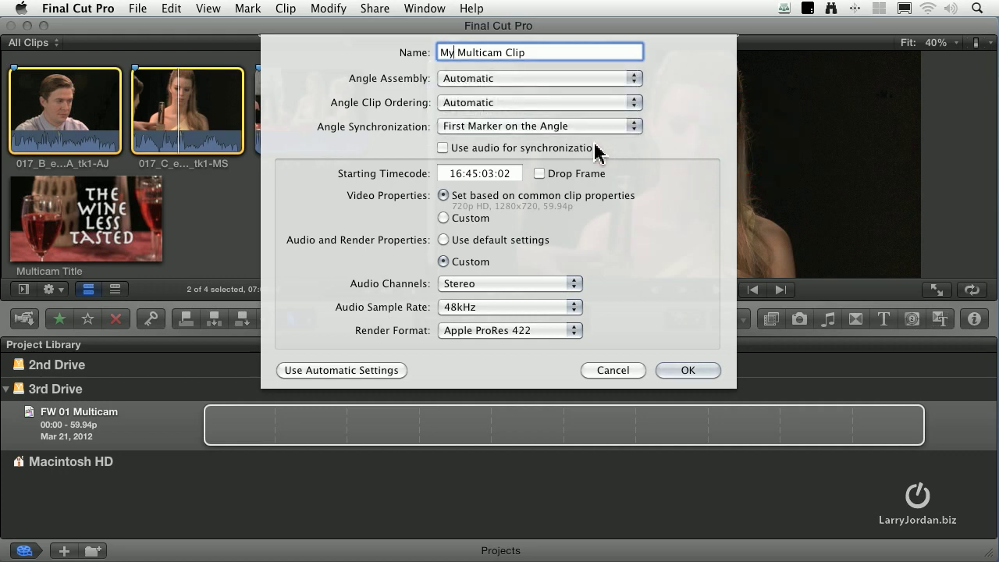